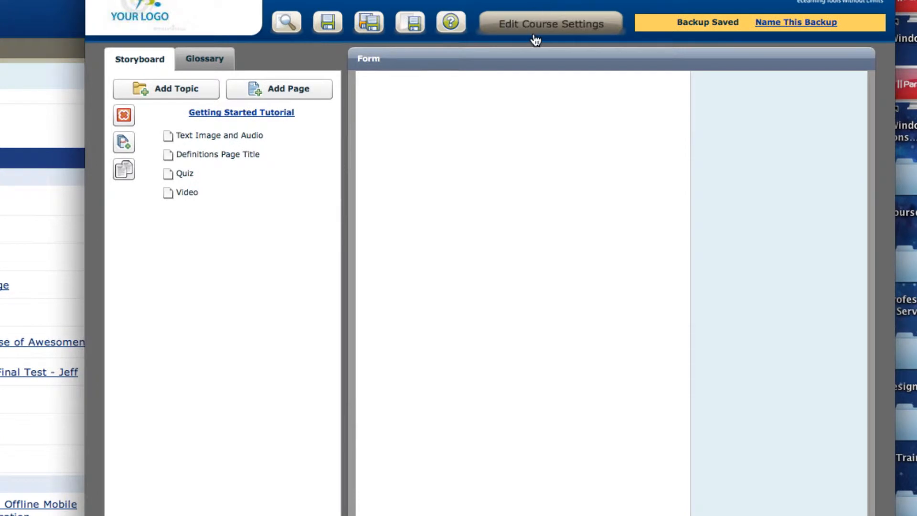
# Open the course logo image selection in the course settings, delete the existing courseLogo.jpg and clear the media search
pyautogui.click(525, 29)
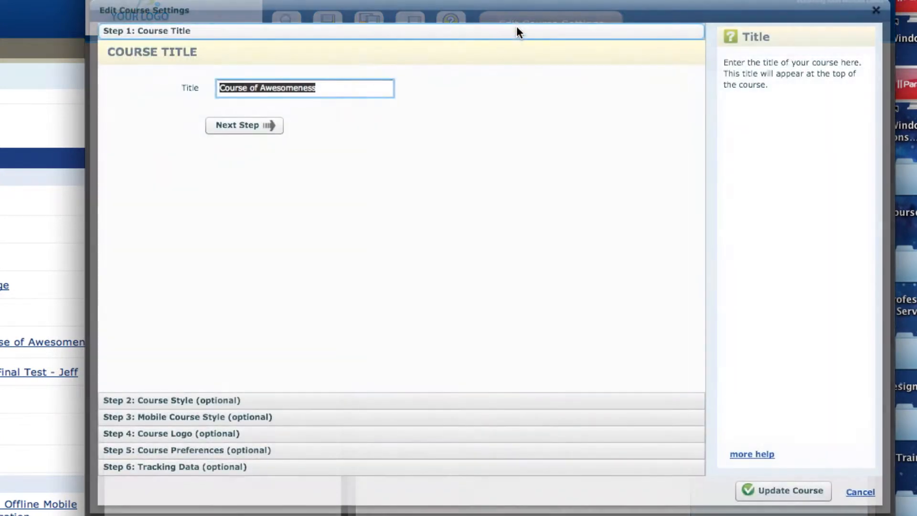
pyautogui.click(170, 433)
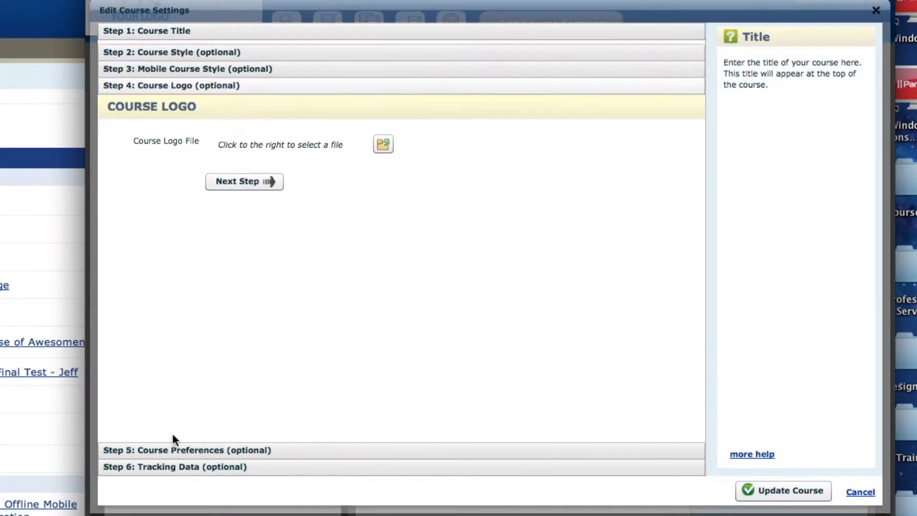
pyautogui.click(382, 140)
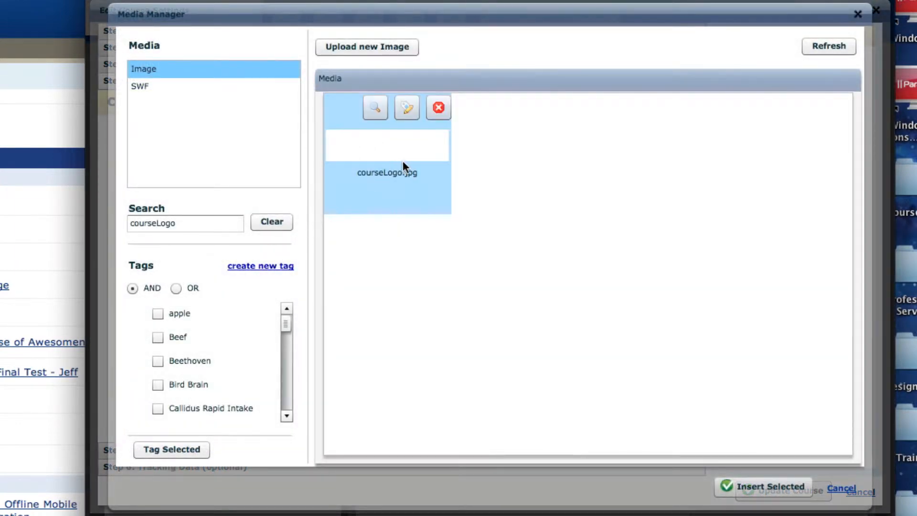
pyautogui.click(439, 108)
pyautogui.click(557, 286)
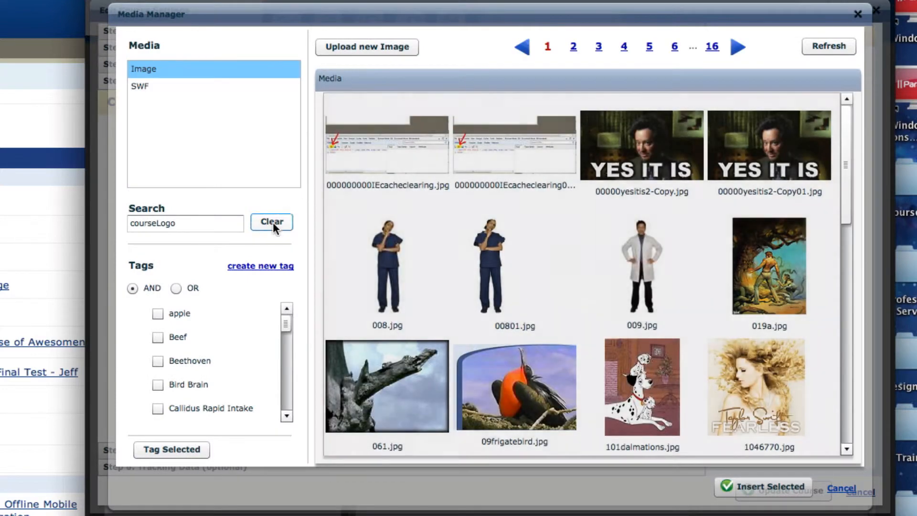
pyautogui.click(273, 224)
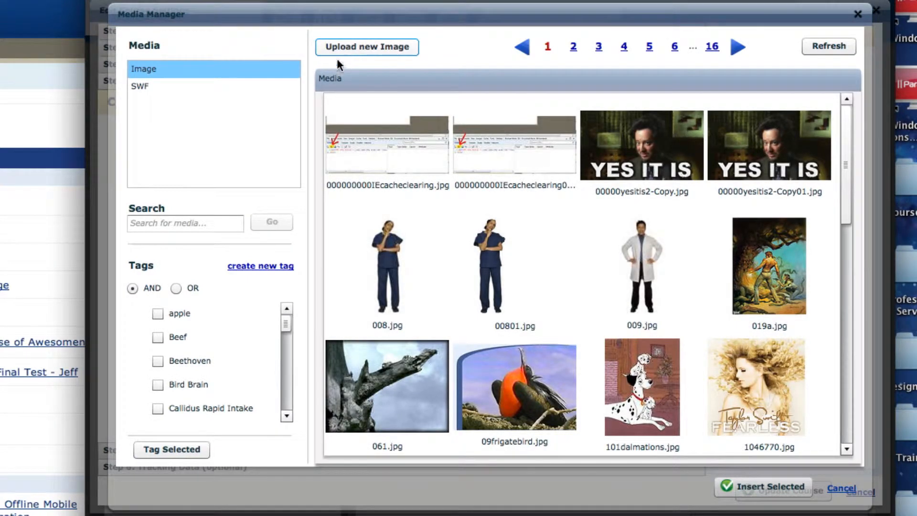
# Upload the courseLogo PNG from the Desktop with JPEG quality at 100 and PNG-to-JPG conversion turned off
pyautogui.click(372, 47)
pyautogui.click(185, 82)
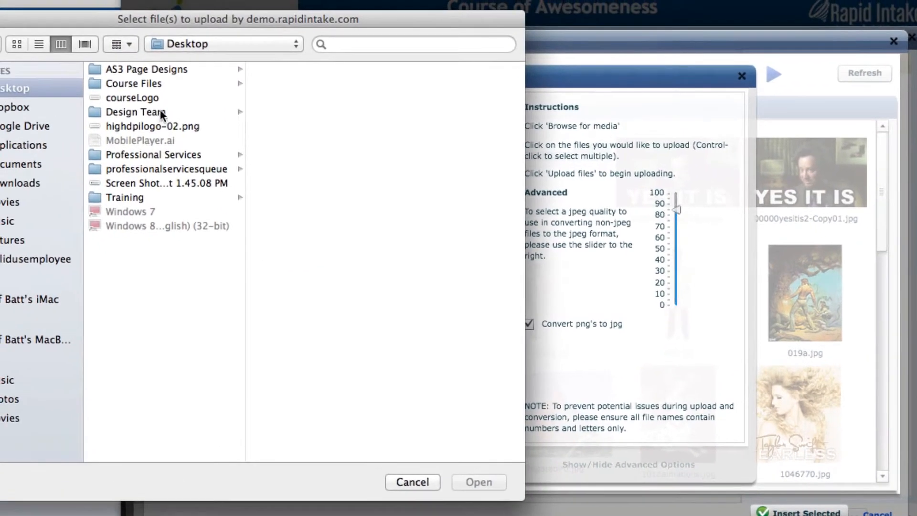
pyautogui.click(130, 70)
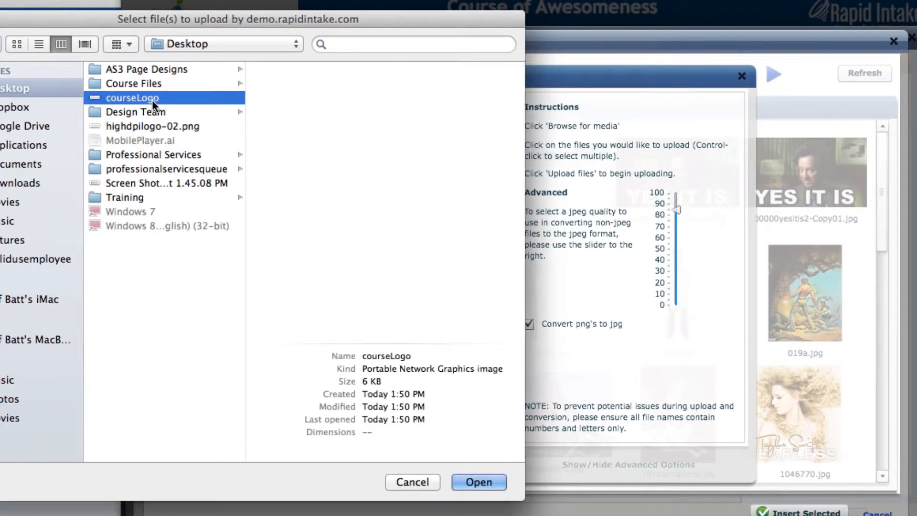
pyautogui.click(479, 481)
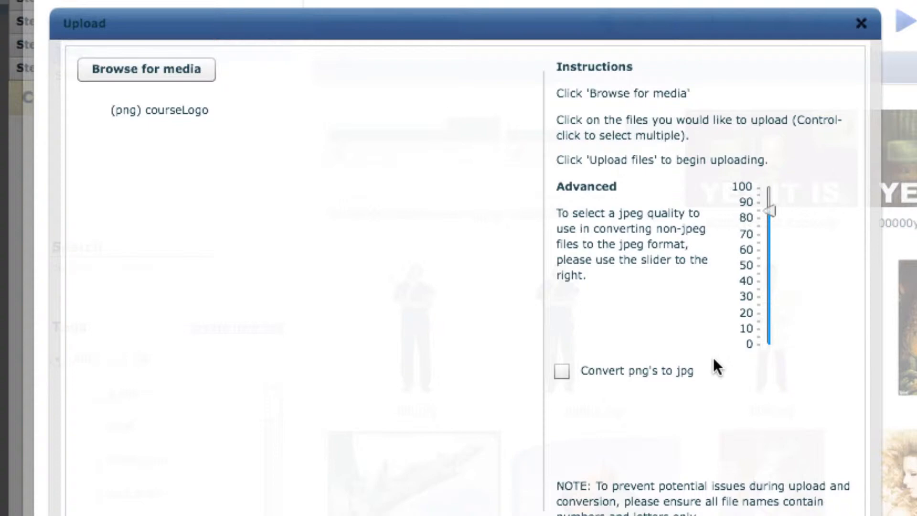
pyautogui.moveTo(769, 210); pyautogui.dragTo(772, 186)
pyautogui.click(137, 479)
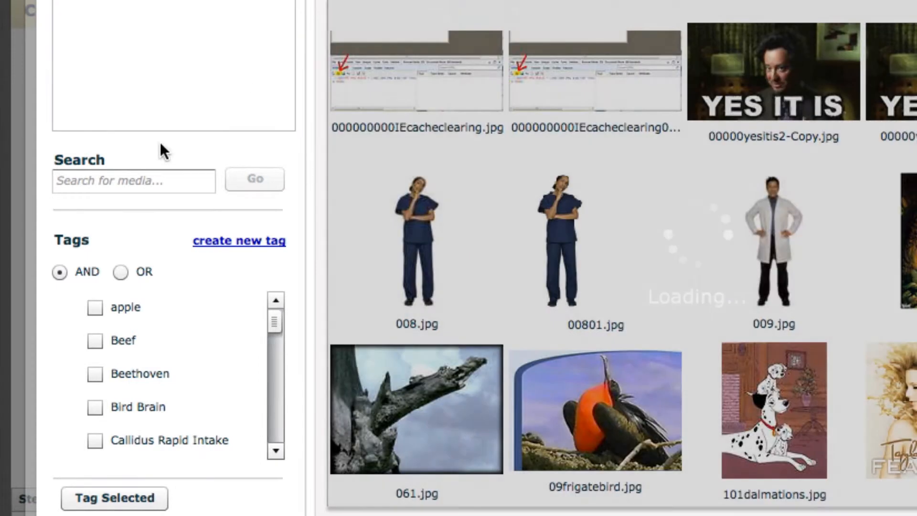
# Search the media for courseLogo, insert courseLogo.png as the course logo and update the course
pyautogui.click(126, 183)
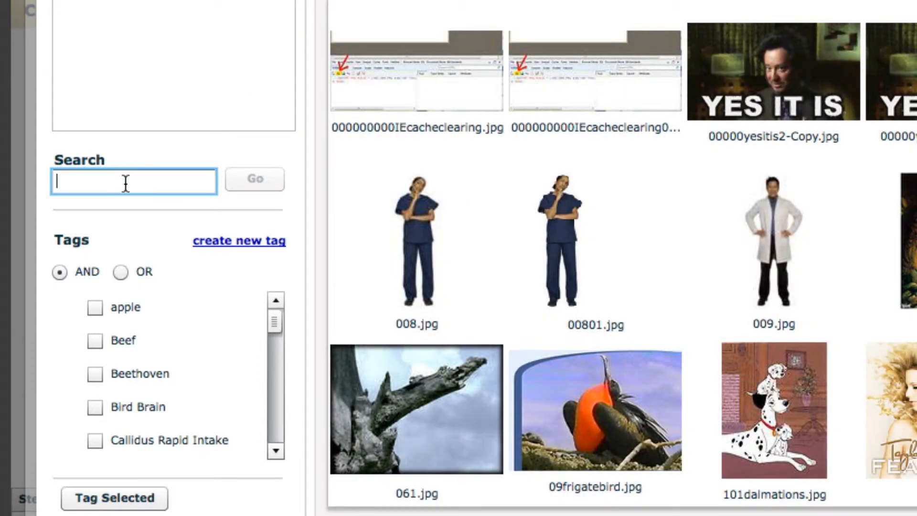
pyautogui.write('courseLog')
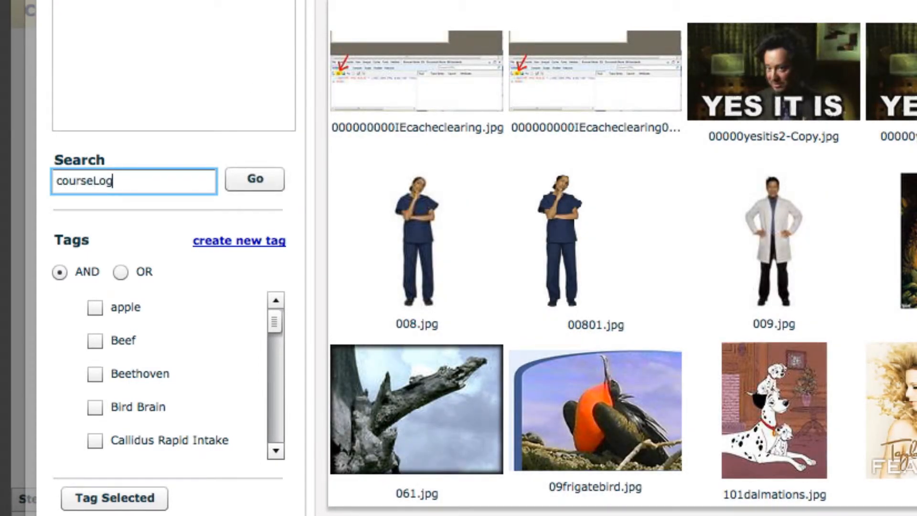
pyautogui.write('o')
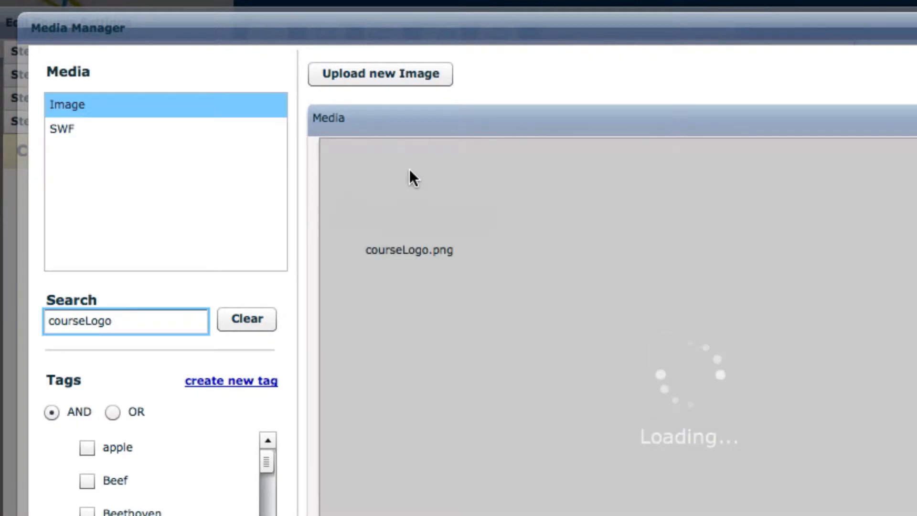
pyautogui.click(419, 208)
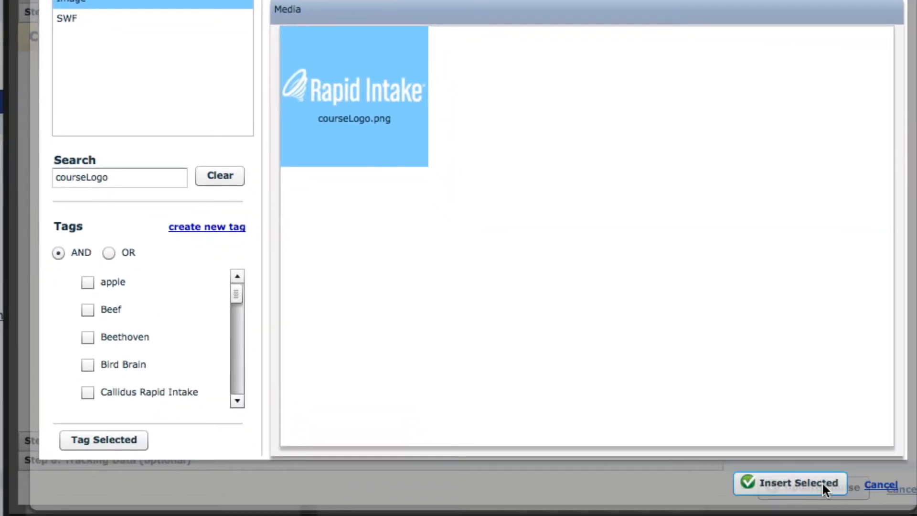
pyautogui.click(821, 482)
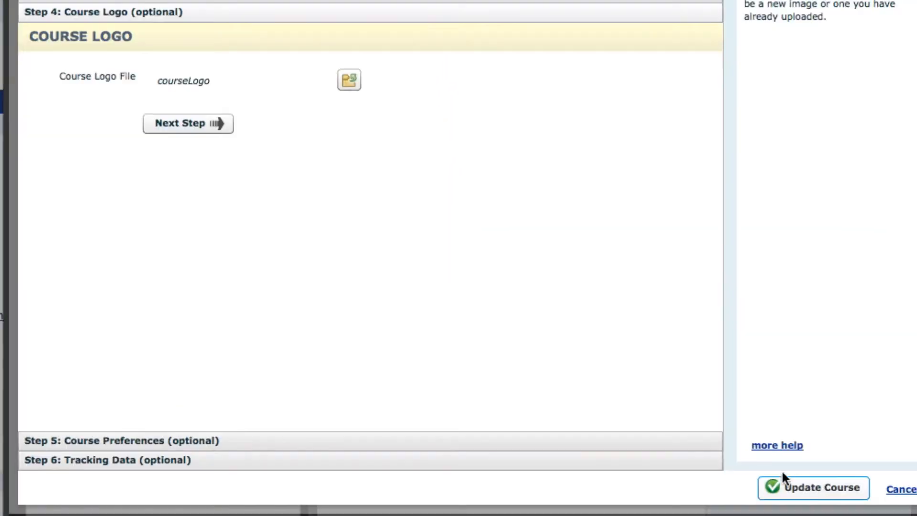
pyautogui.click(841, 492)
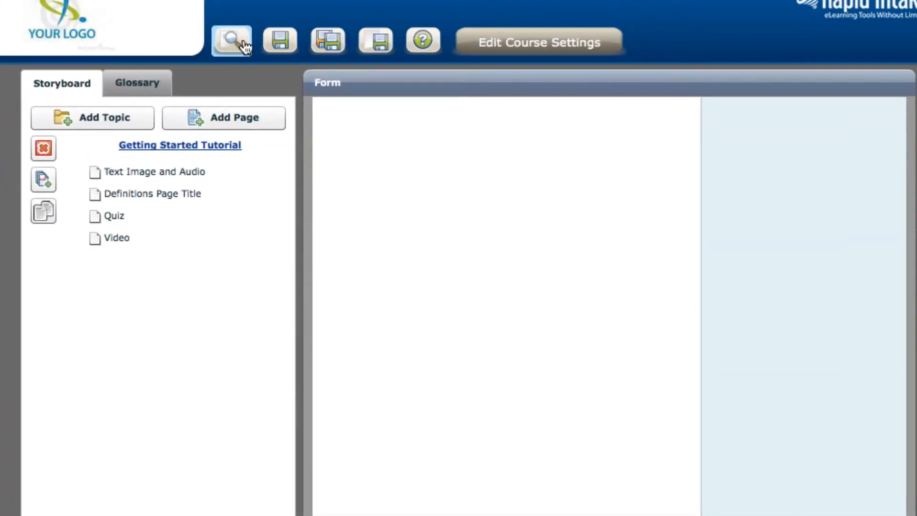
# Preview the course and compare its header logo with the original courseLogo image
pyautogui.click(243, 44)
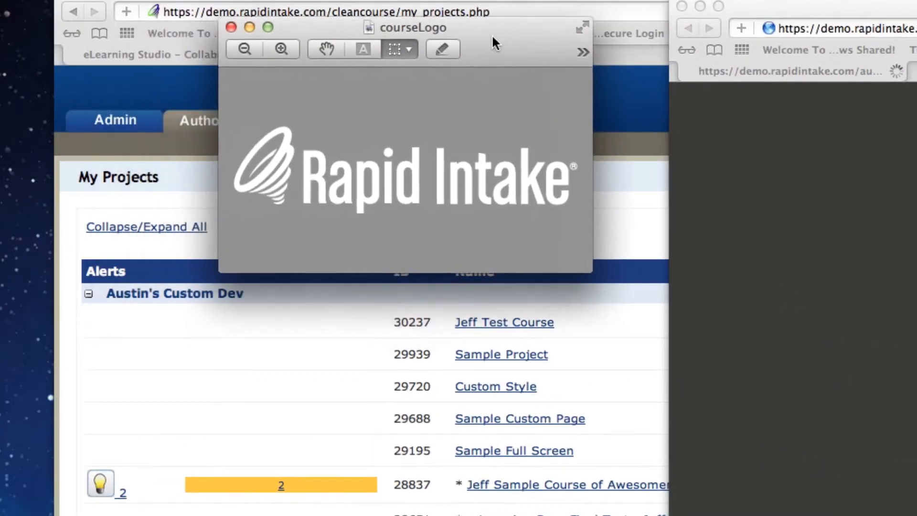
pyautogui.moveTo(494, 43); pyautogui.dragTo(521, 48)
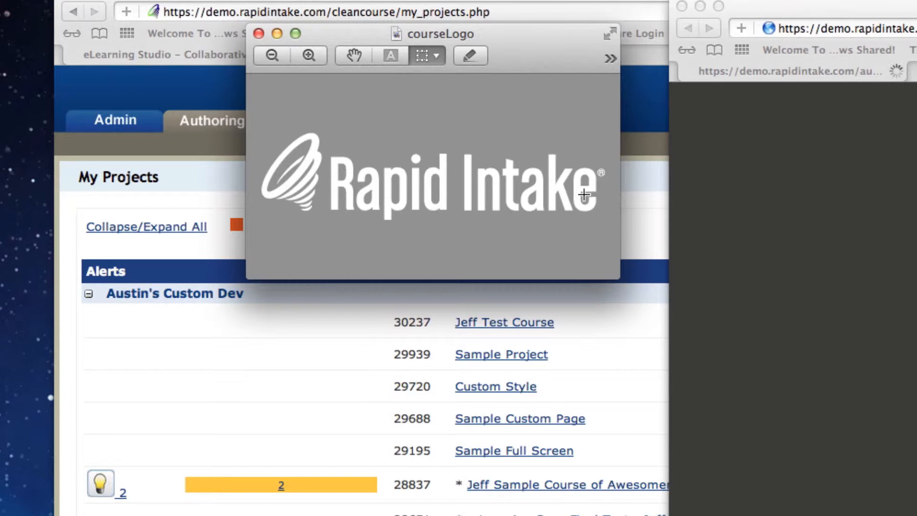
pyautogui.moveTo(561, 63)
pyautogui.mouseDown()
pyautogui.moveTo(408, 74)
pyautogui.moveTo(433, 73)
pyautogui.mouseUp()
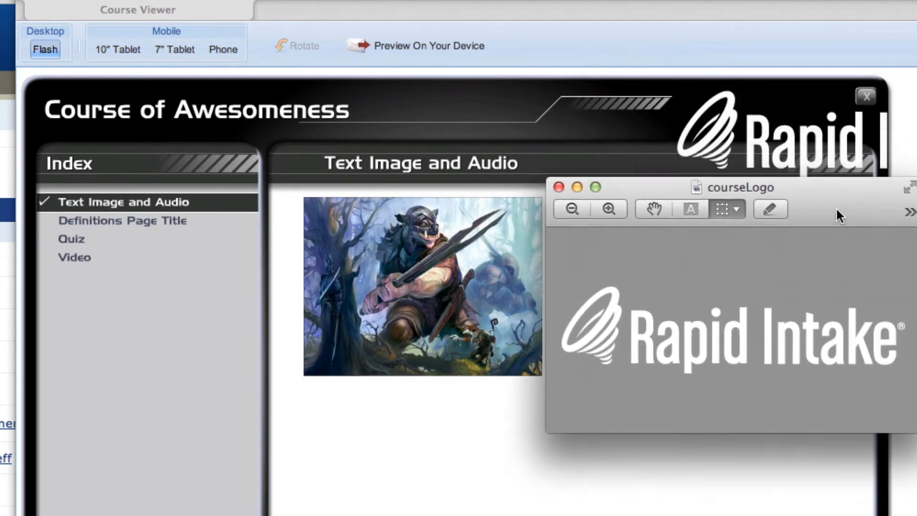
pyautogui.moveTo(836, 214); pyautogui.dragTo(334, 139)
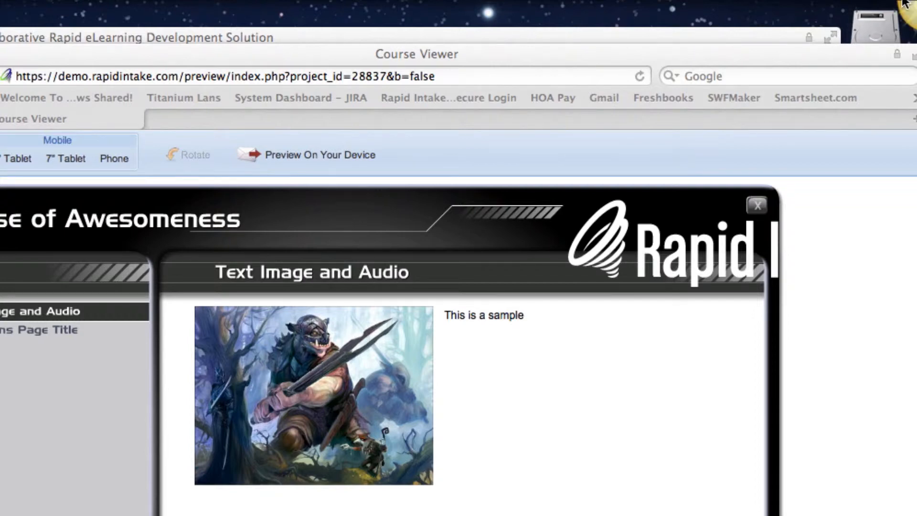
# Measure the space available for the logo in the course header with a screen capture selection and cancel the capture
pyautogui.moveTo(905, 7)
pyautogui.click(857, 27)
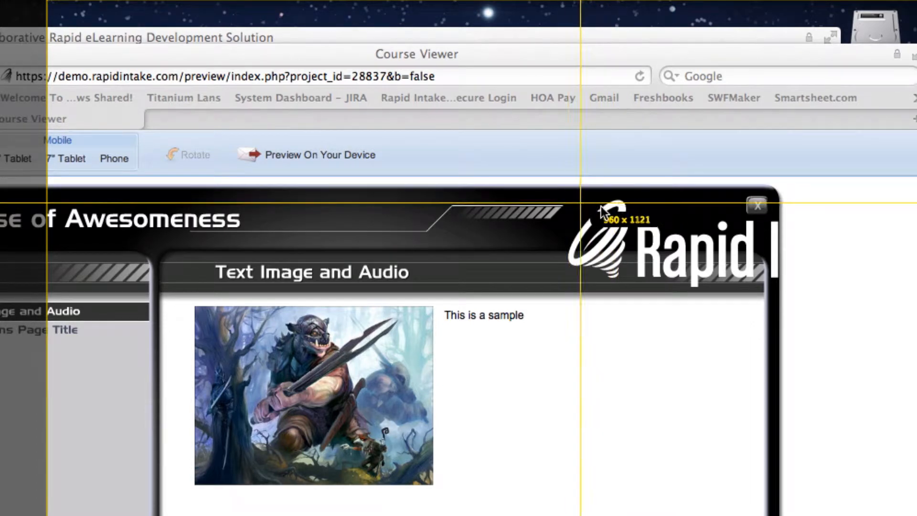
pyautogui.moveTo(568, 200); pyautogui.dragTo(740, 242)
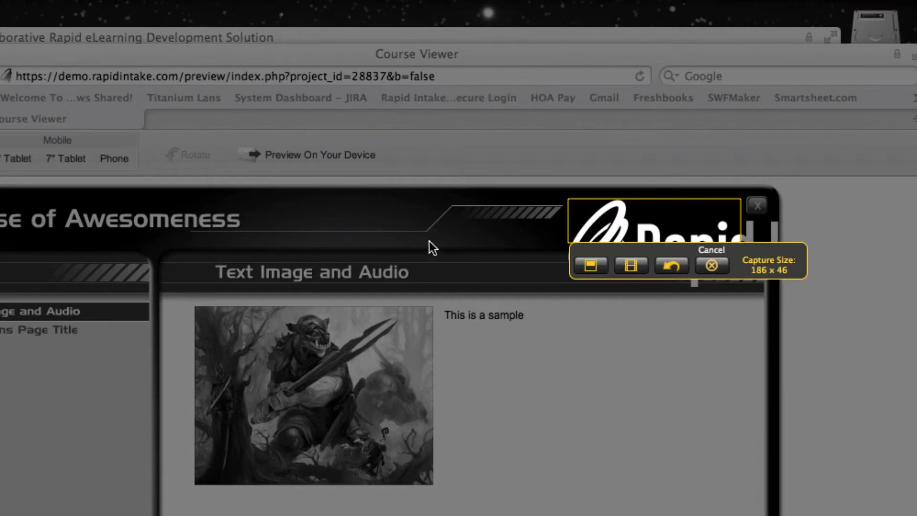
pyautogui.click(703, 264)
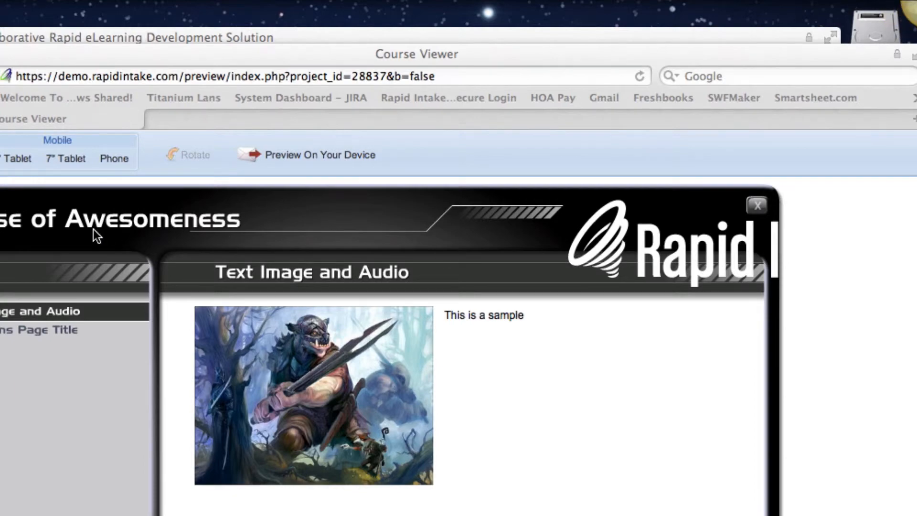
# Look up the largest logo size for the Deep Black style in the wiki's Course Logo Dimensions list
pyautogui.press('super+Tab')
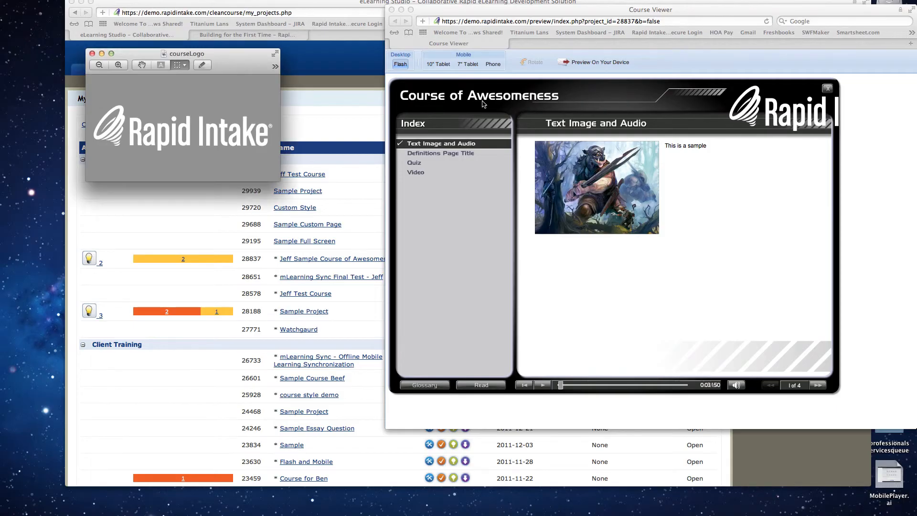
pyautogui.click(253, 35)
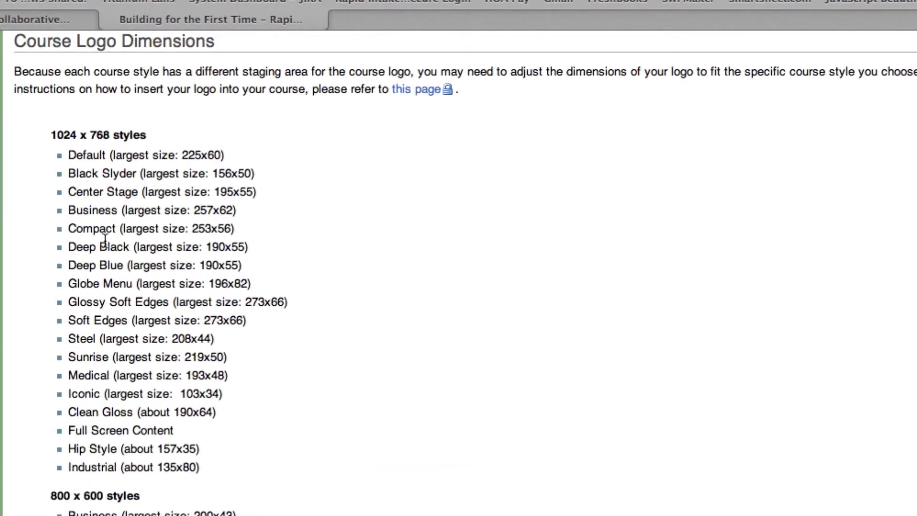
pyautogui.moveTo(206, 248); pyautogui.dragTo(246, 249)
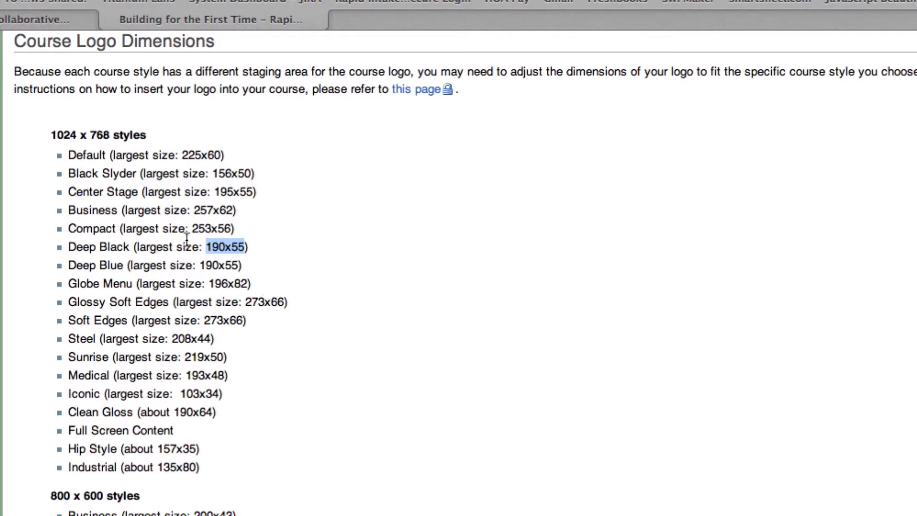
pyautogui.click(210, 249)
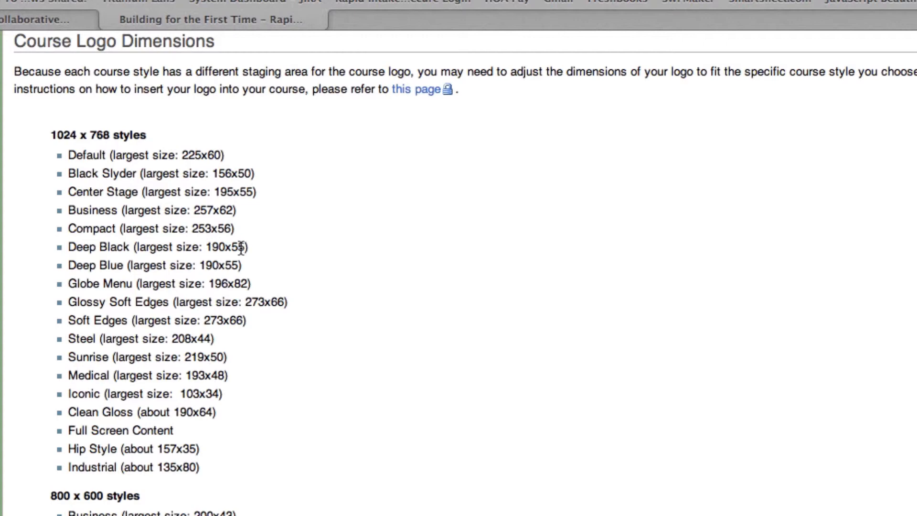
pyautogui.doubleClick(215, 249)
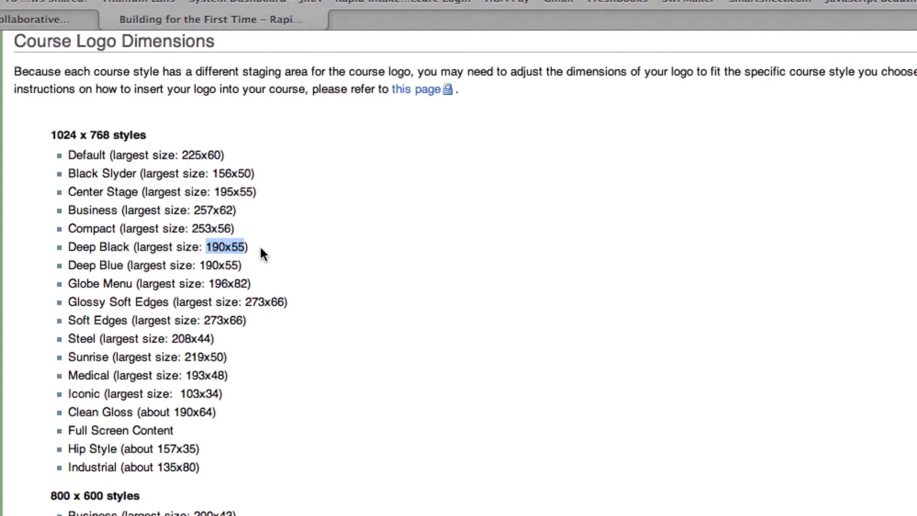
# Switch to Preview and scale the courseLogo image proportionally to a height of 50 pixels
pyautogui.press('super+Tab')
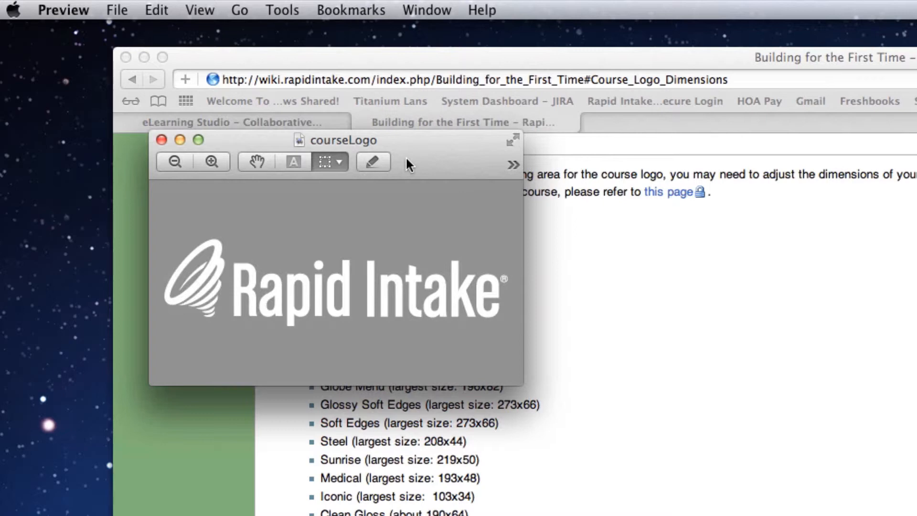
pyautogui.click(283, 11)
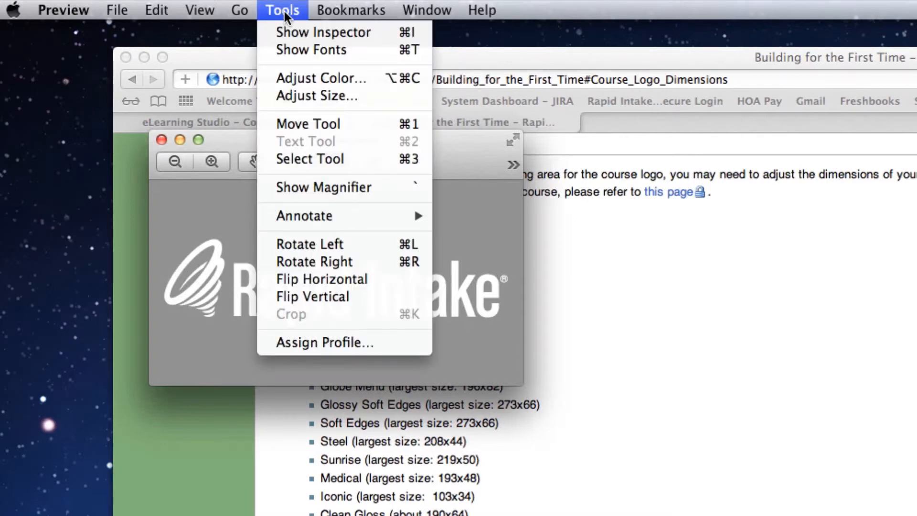
pyautogui.click(317, 95)
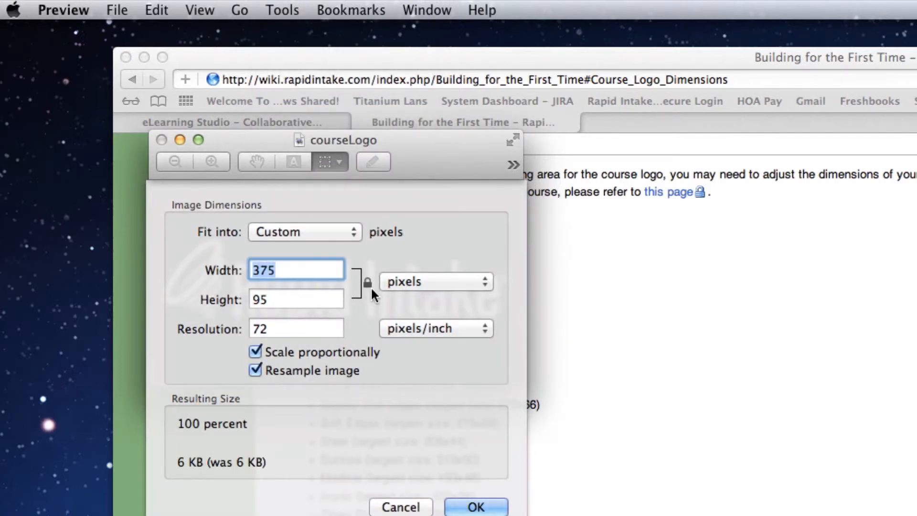
pyautogui.doubleClick(282, 300)
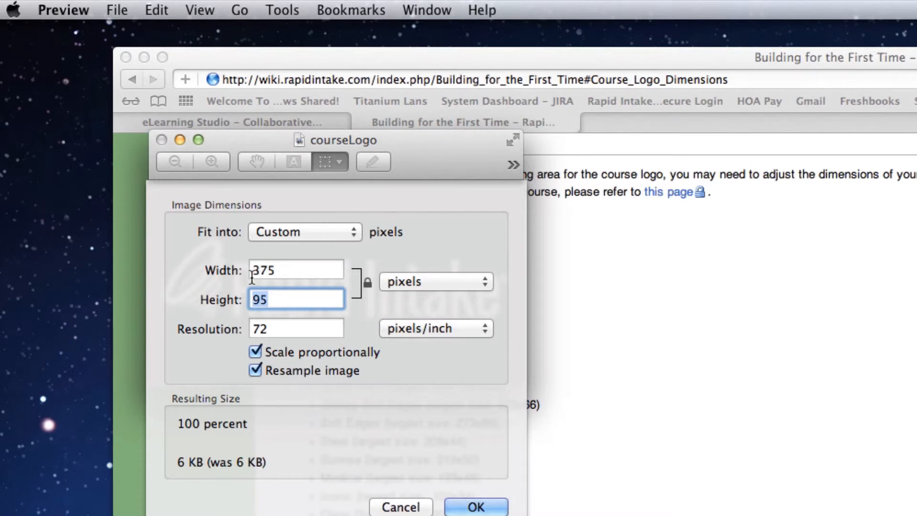
pyautogui.write('50')
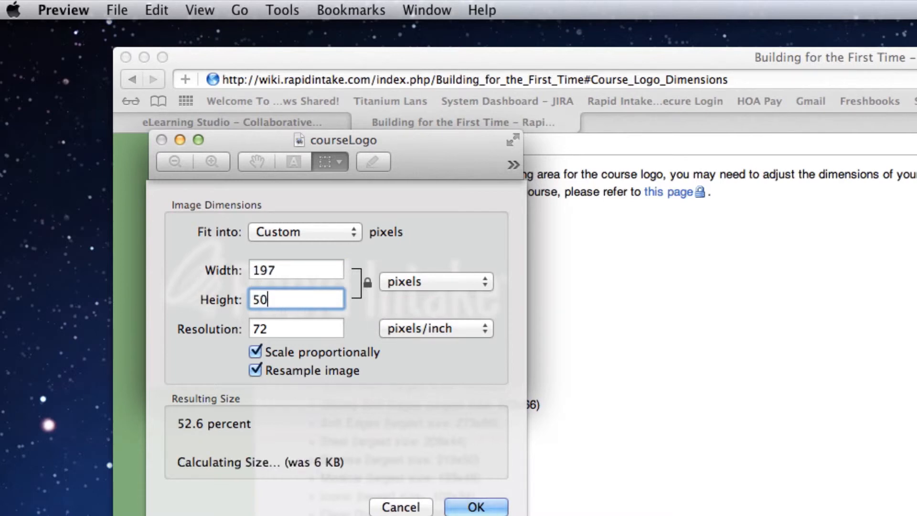
pyautogui.click(482, 509)
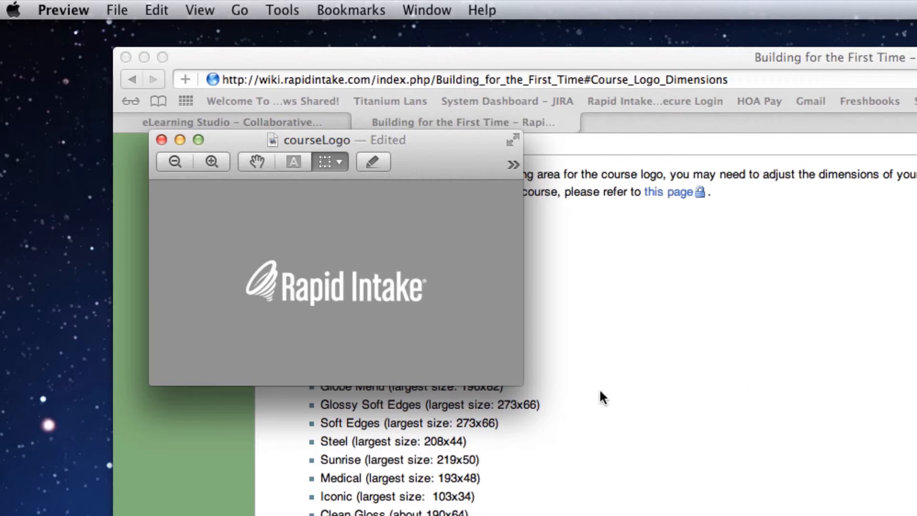
# Scale the courseLogo image proportionally to a width of 180 pixels and save the file
pyautogui.moveTo(418, 160); pyautogui.dragTo(333, 153)
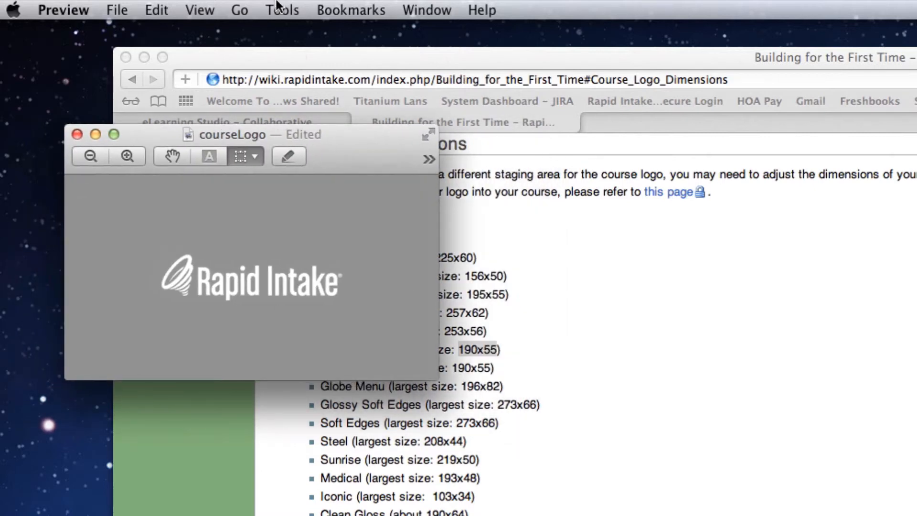
pyautogui.click(277, 6)
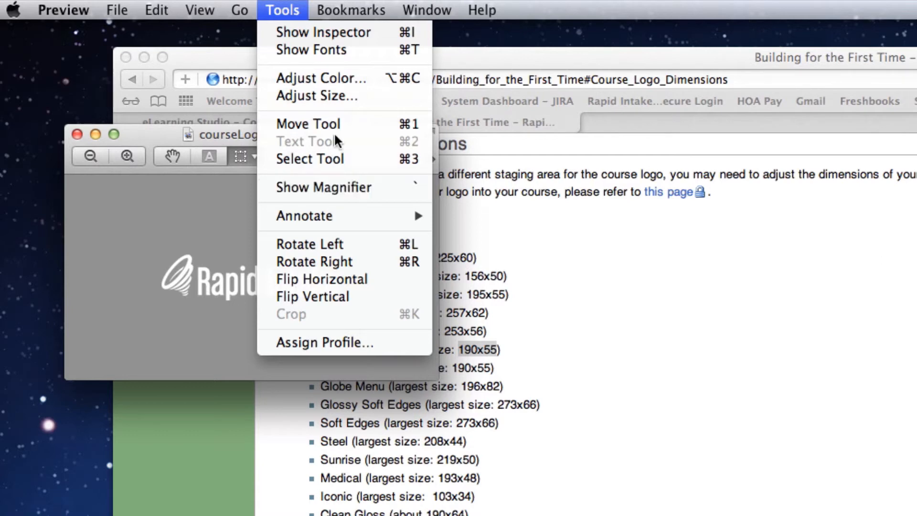
pyautogui.click(357, 95)
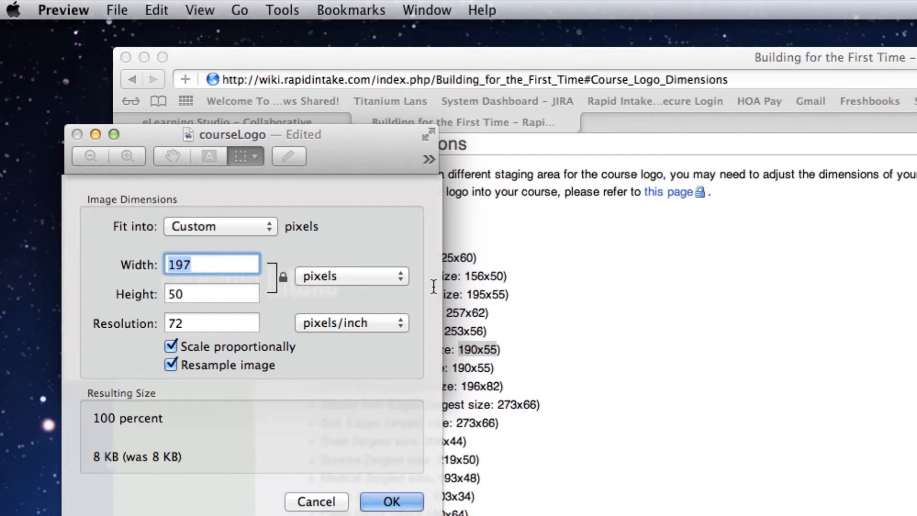
pyautogui.write('180')
pyautogui.press('Return')
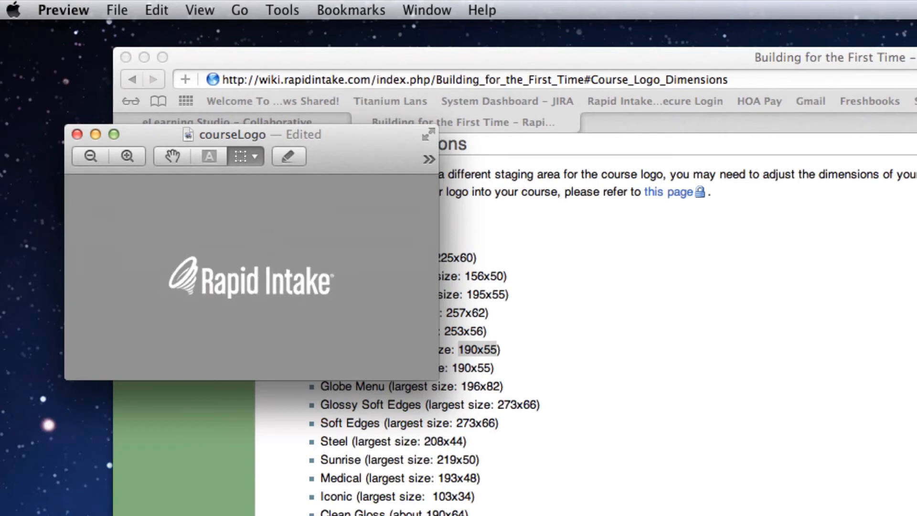
pyautogui.press('super+s')
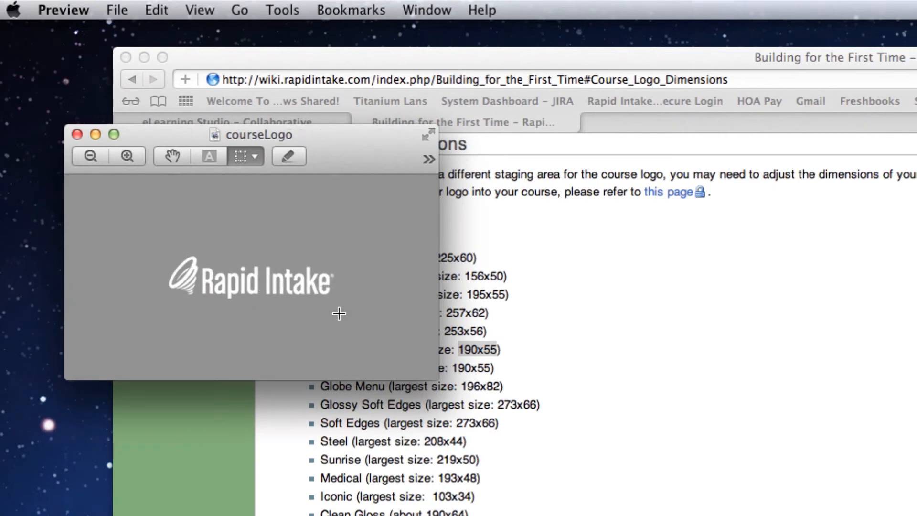
# Switch to Safari, close the old course preview, and open the media selection for the course logo in the course settings
pyautogui.press('super+Tab')
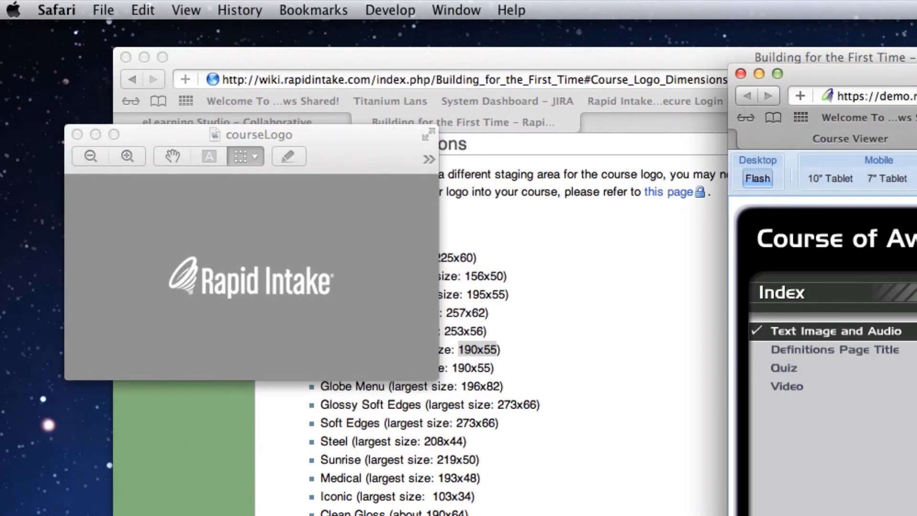
pyautogui.click(740, 74)
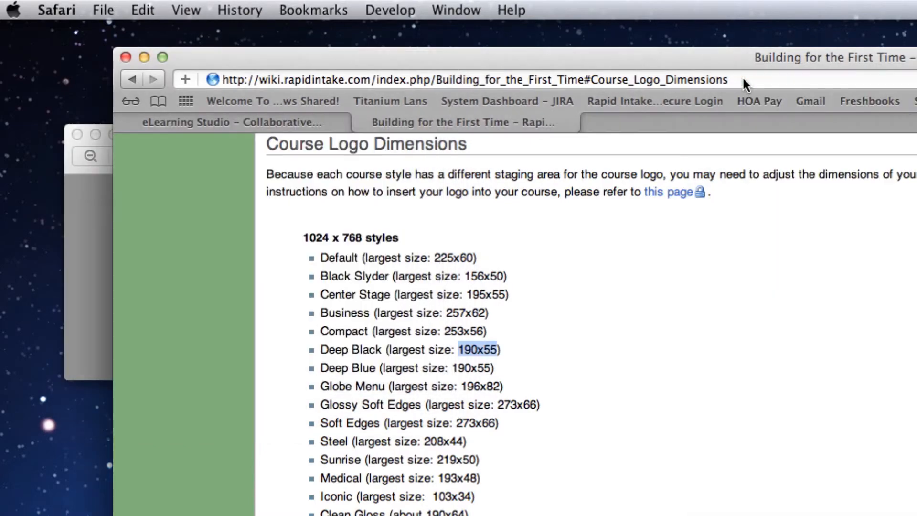
pyautogui.press('super+grave')
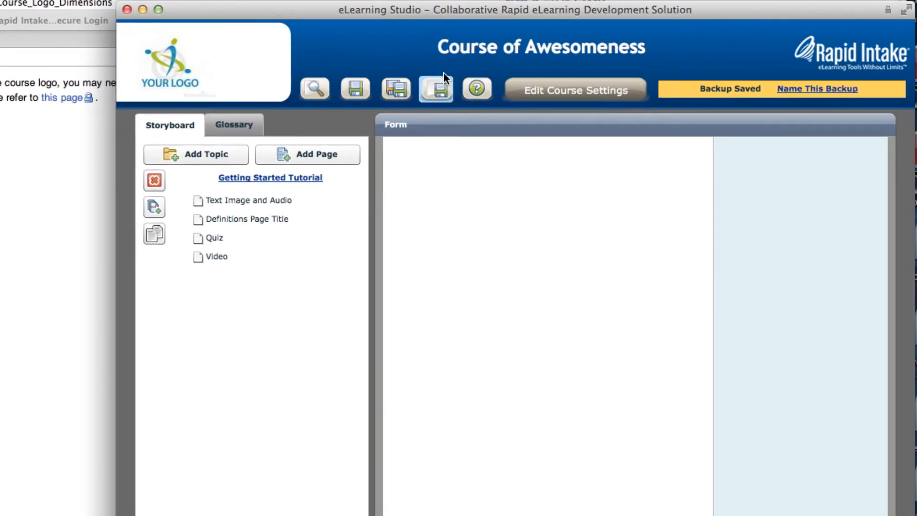
pyautogui.click(546, 90)
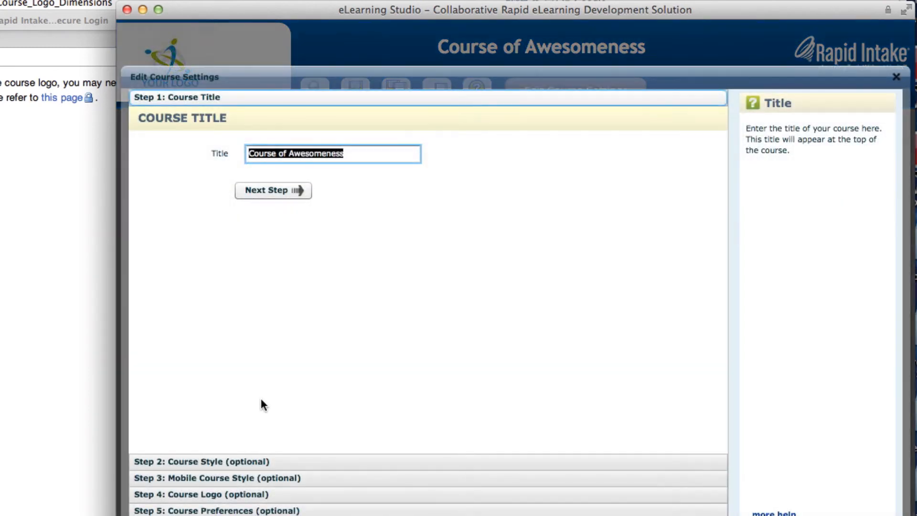
pyautogui.click(262, 493)
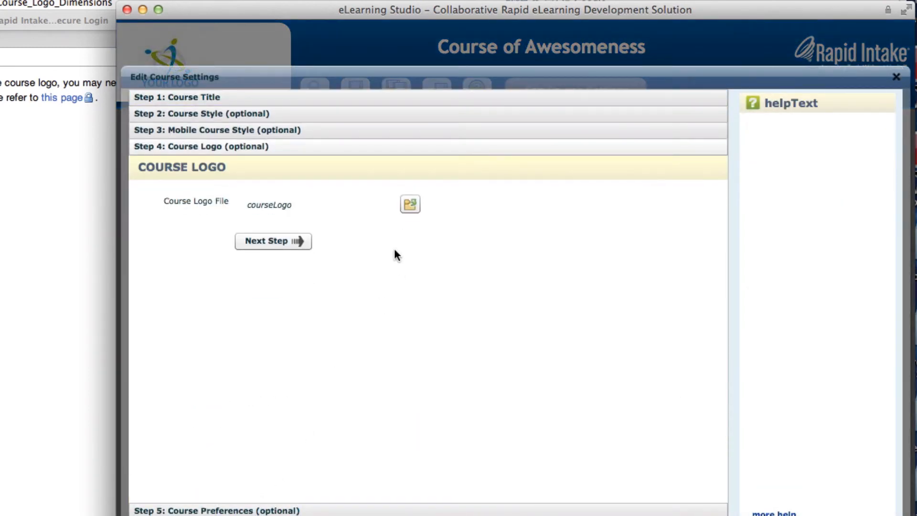
pyautogui.click(405, 201)
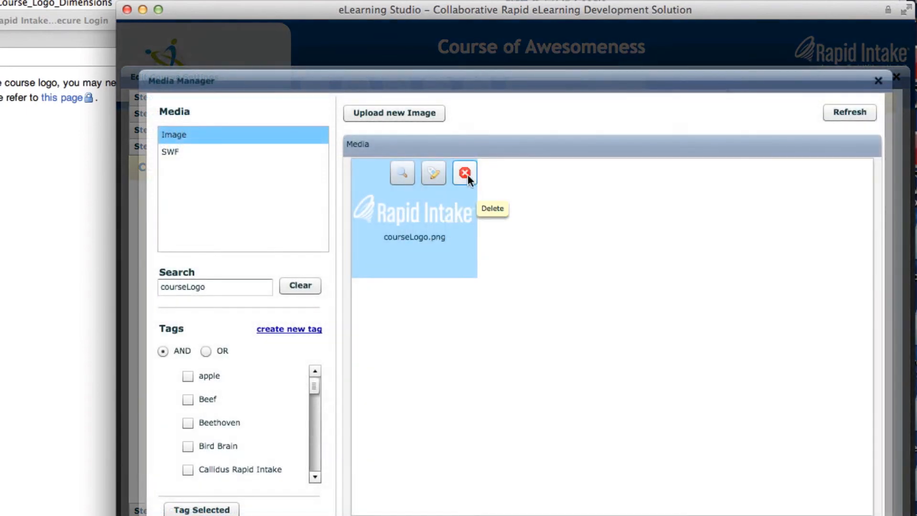
# Upload the resized courseLogo PNG from the Desktop as a new image without converting it to JPG
pyautogui.click(397, 116)
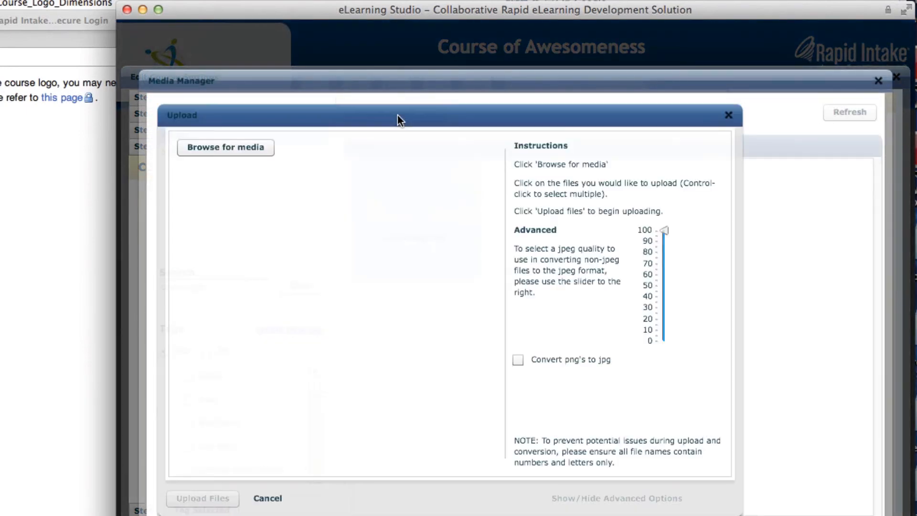
pyautogui.click(245, 144)
pyautogui.click(131, 136)
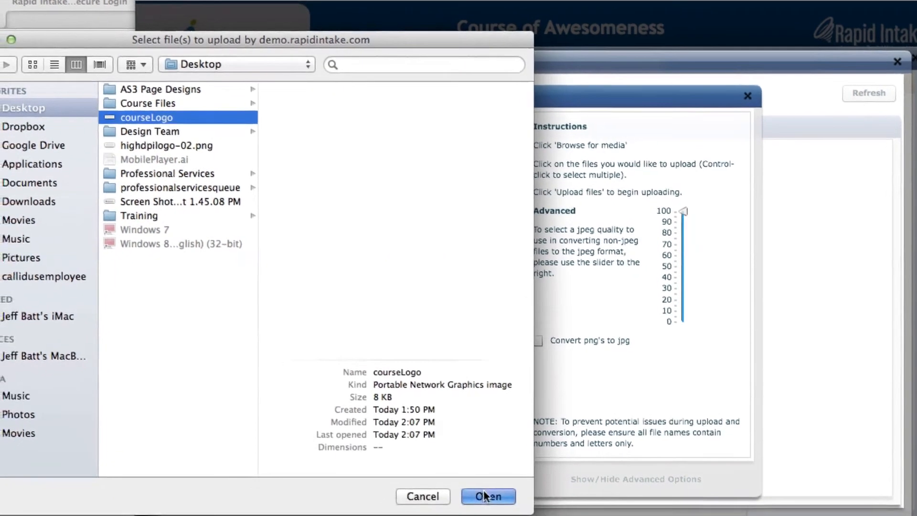
pyautogui.click(484, 492)
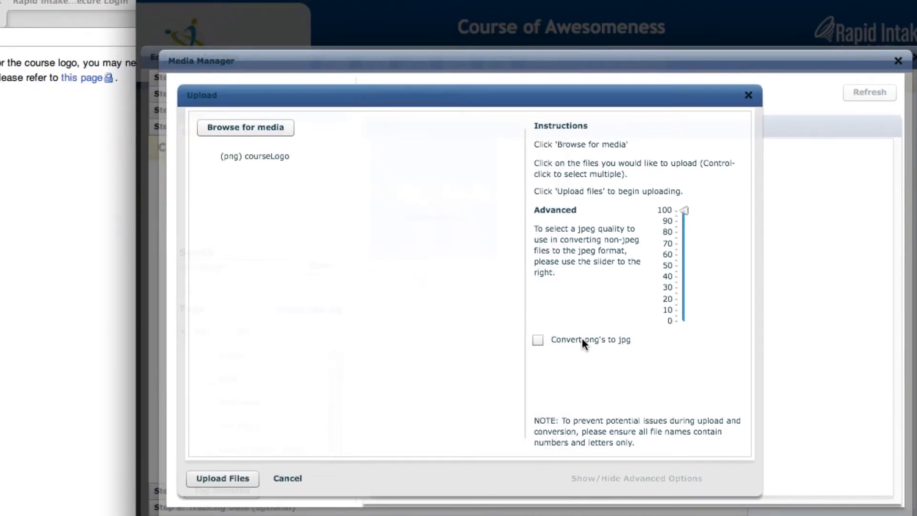
pyautogui.click(238, 475)
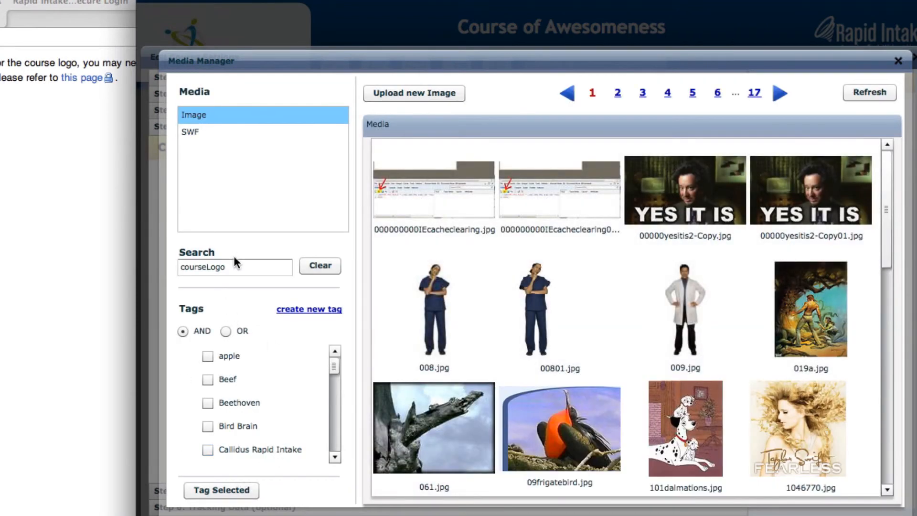
# Clear the previous media search and search the images for courseLogo
pyautogui.click(319, 265)
pyautogui.click(277, 265)
pyautogui.write('courseLog')
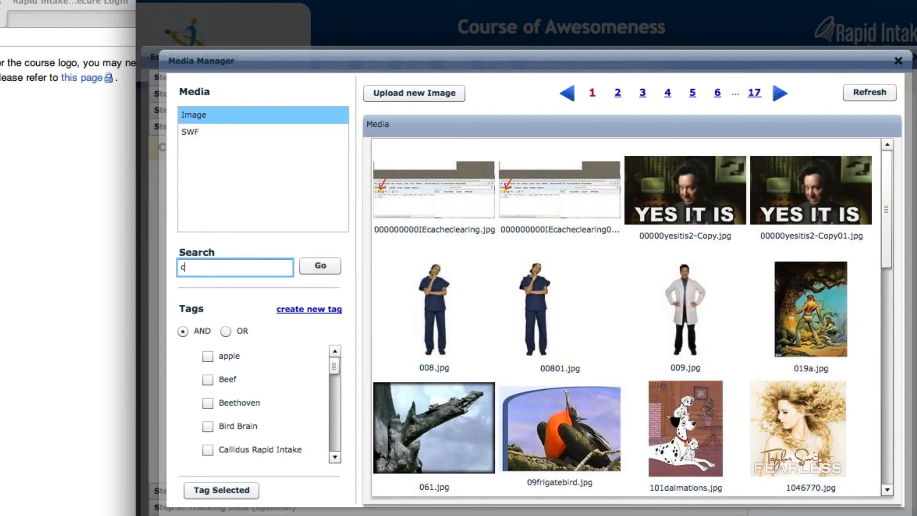
pyautogui.write('o')
pyautogui.press('Return')
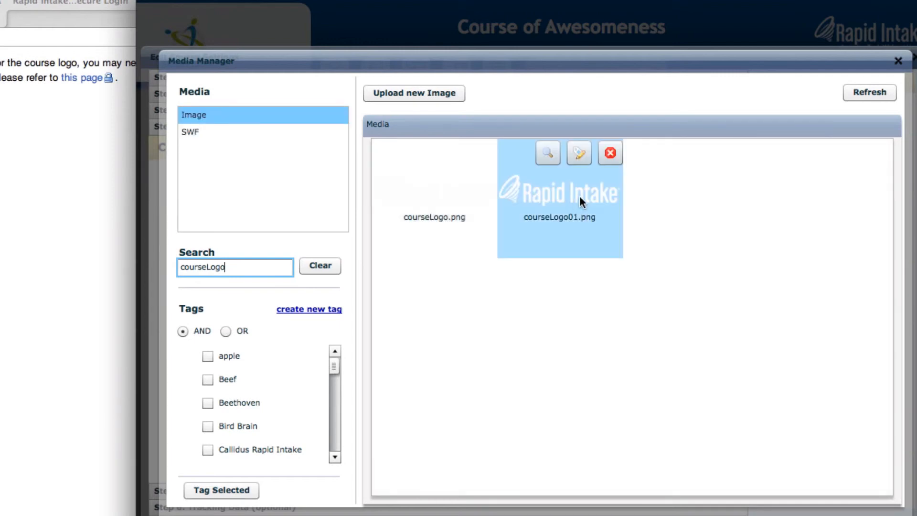
# Insert courseLogo01.png as the course logo with image quality "My original image" and update the course
pyautogui.click(583, 201)
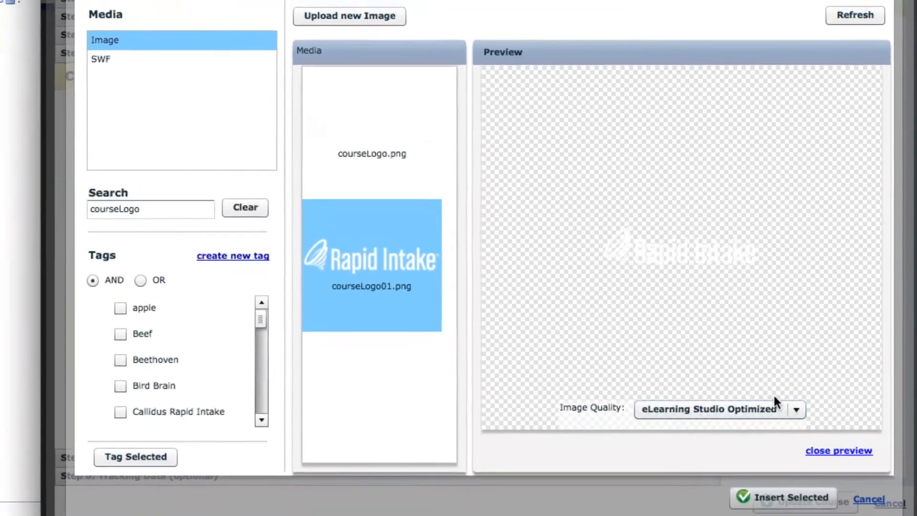
pyautogui.click(816, 448)
pyautogui.click(775, 475)
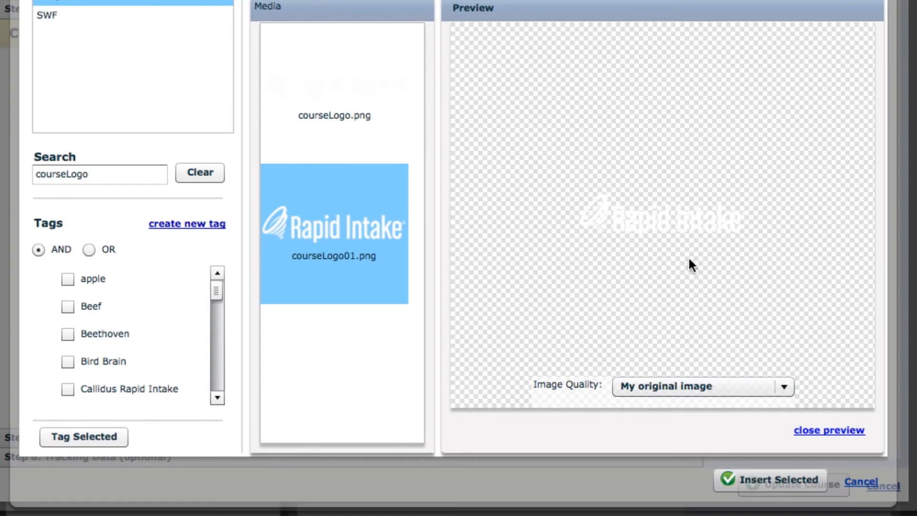
pyautogui.click(780, 482)
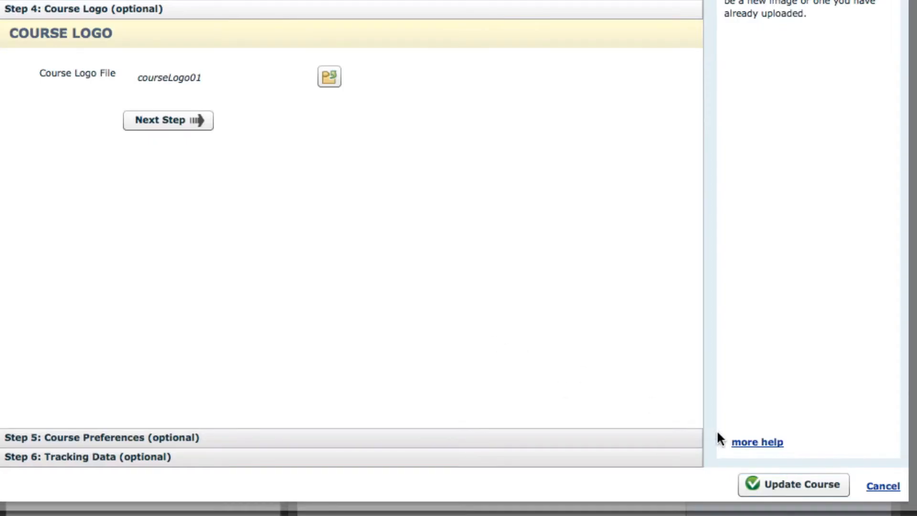
pyautogui.click(774, 483)
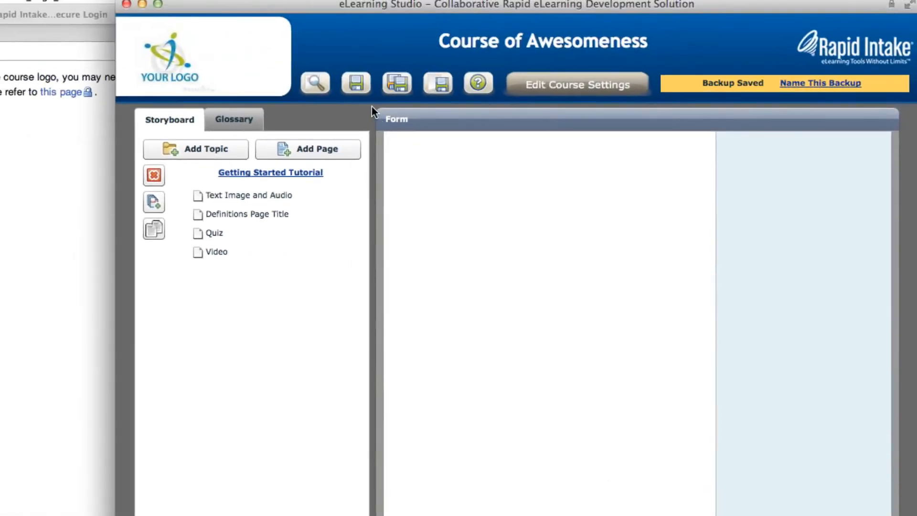
# Preview the updated course and review the wiki's list of largest logo sizes per course style
pyautogui.click(316, 84)
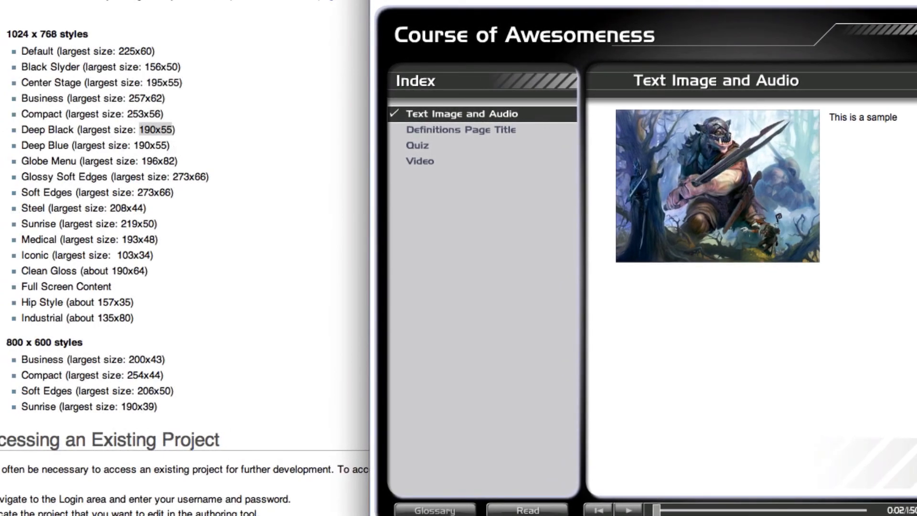
pyautogui.scroll(-1, 127, 120)
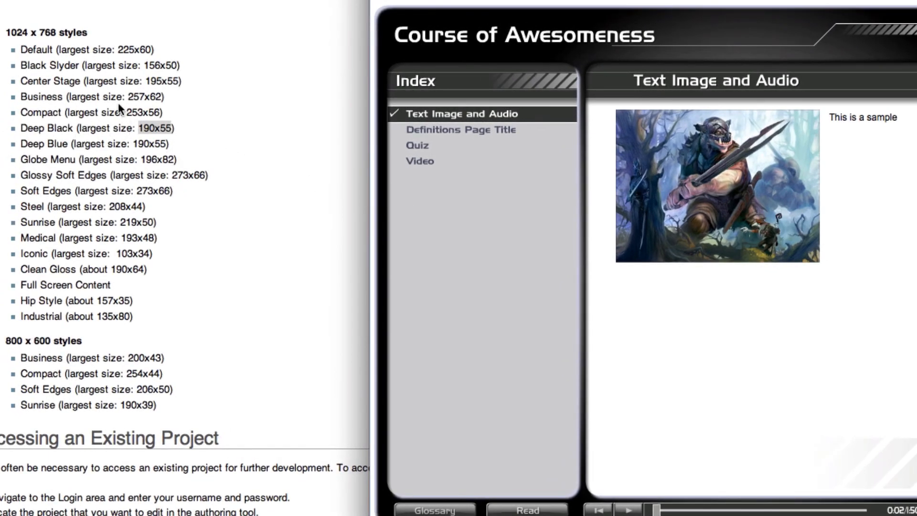